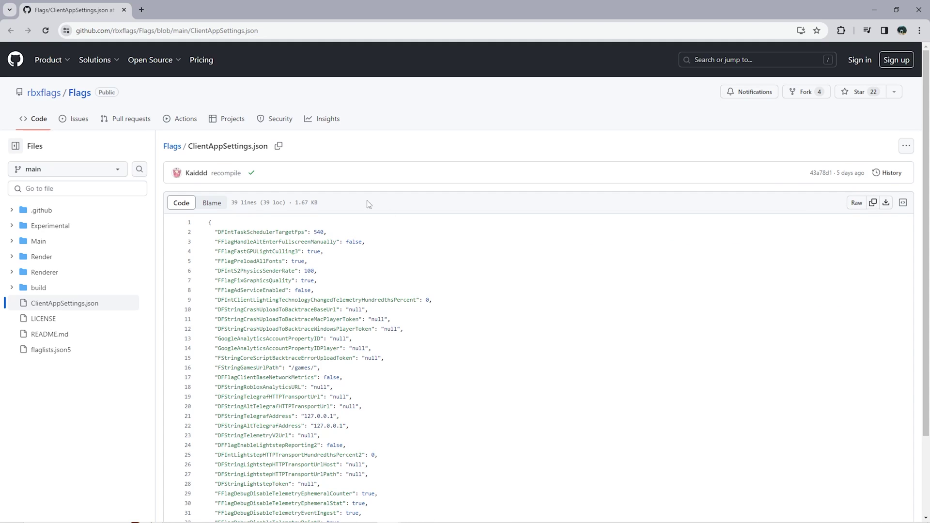
Minimize the browser and create a new text document on the desktop.
{"action": "left_click", "coordinate": [875, 10]}
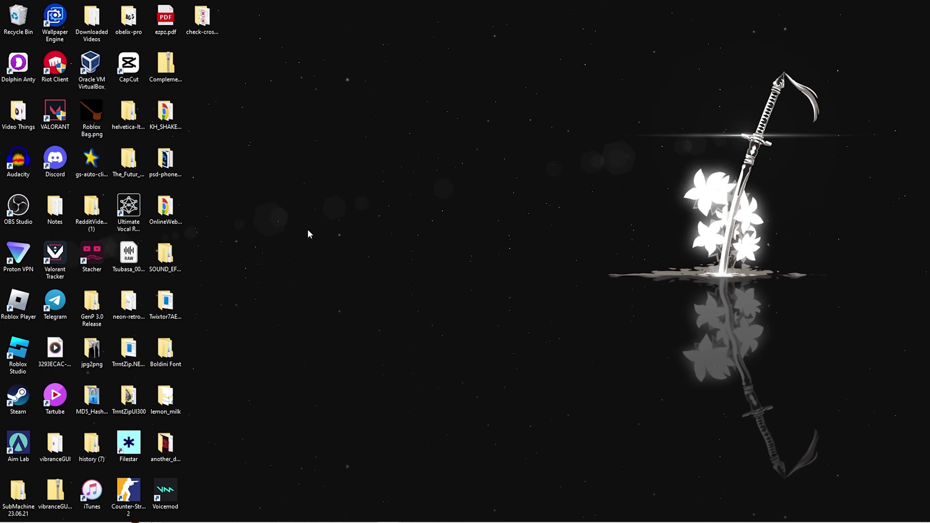
{"action": "right_click", "coordinate": [472, 264]}
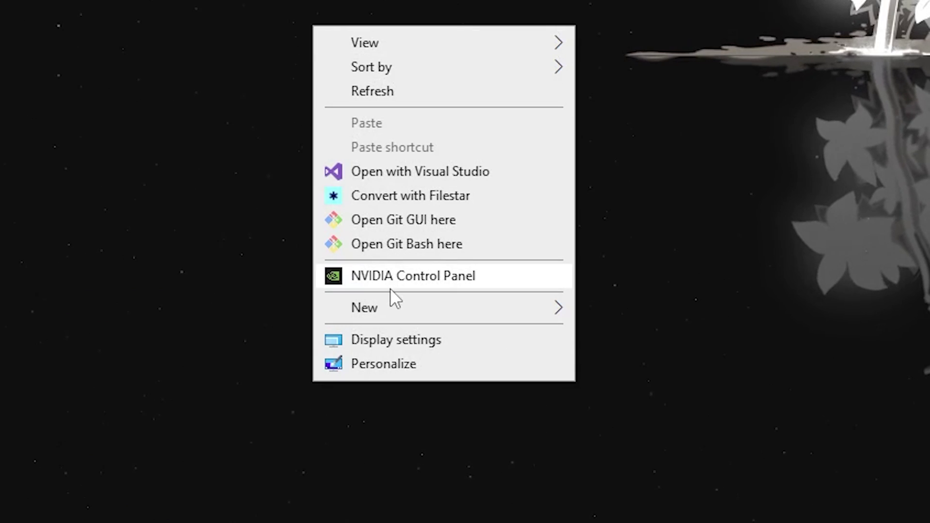
{"action": "mouse_move", "coordinate": [381, 310]}
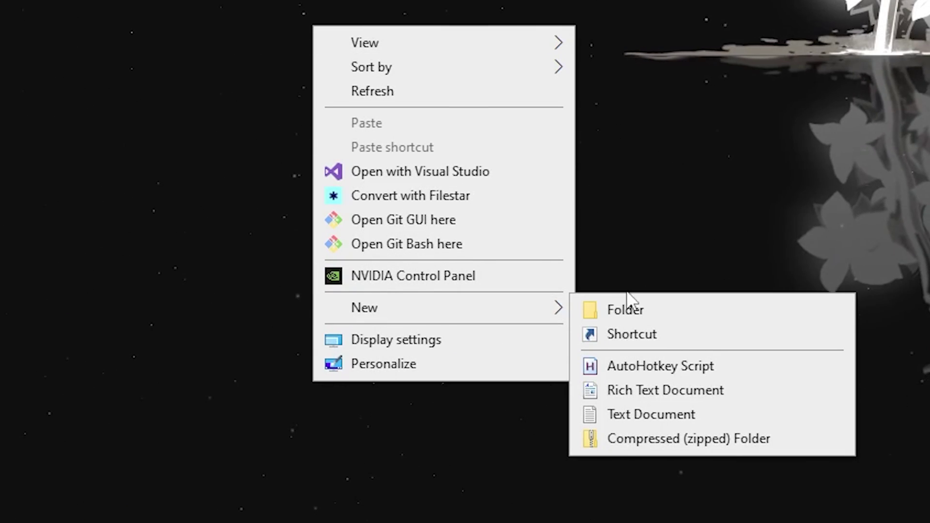
{"action": "left_click", "coordinate": [635, 414]}
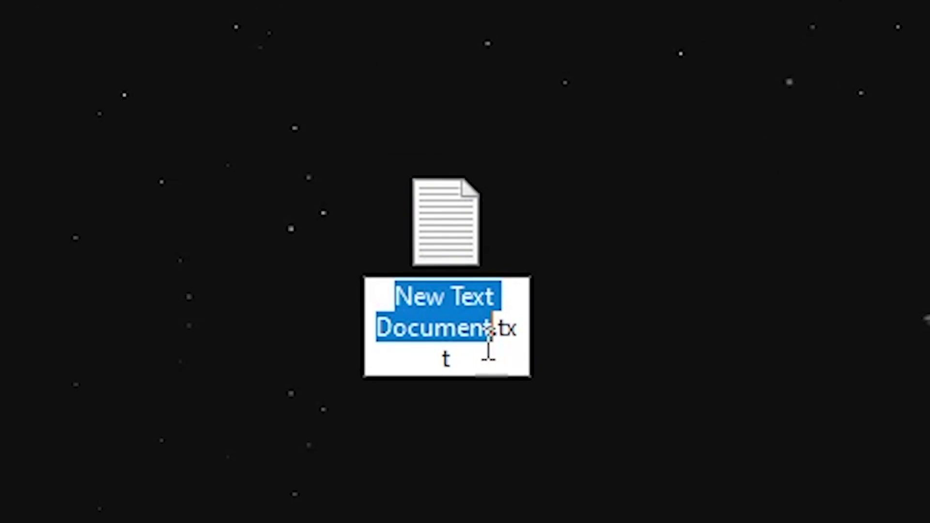
Rename the new document to ClientAppSettings.json, accepting the extension change.
{"action": "key", "text": "ctrl+a"}
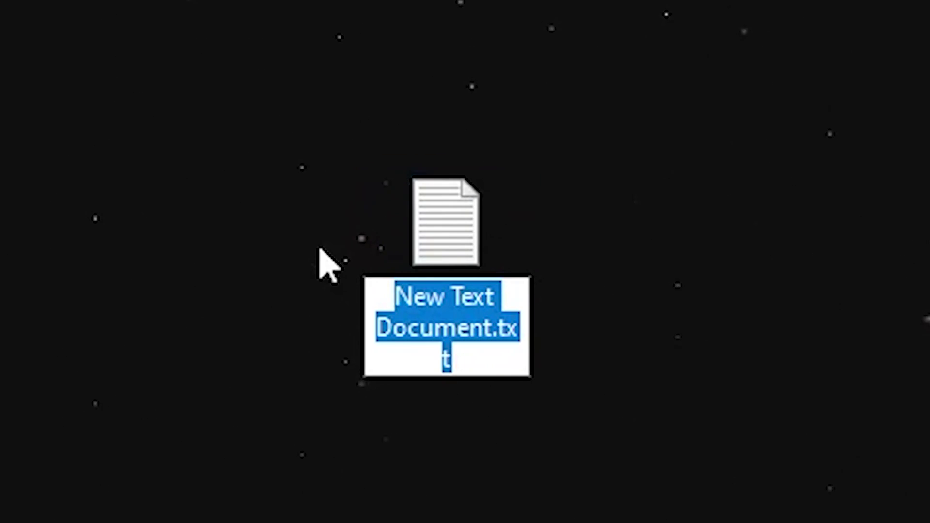
{"action": "type", "text": "ClientAppSettings.json"}
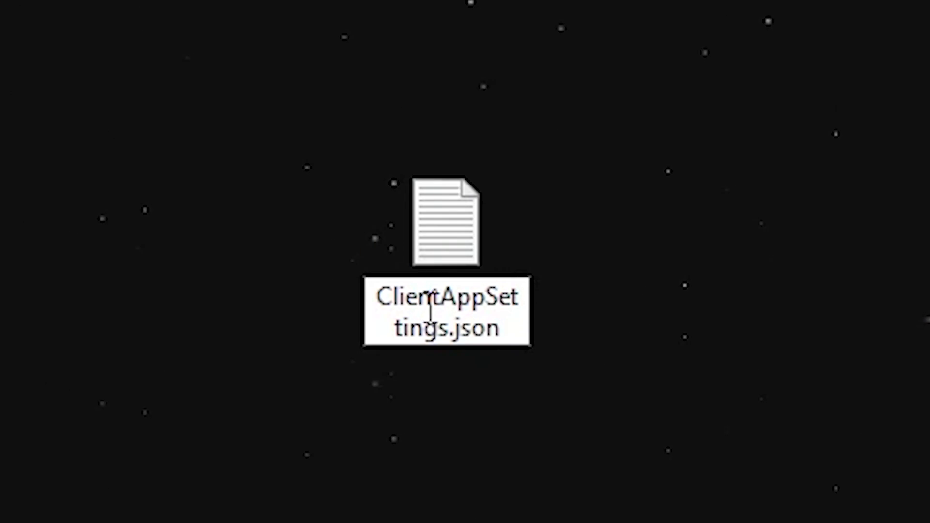
{"action": "key", "text": "Return"}
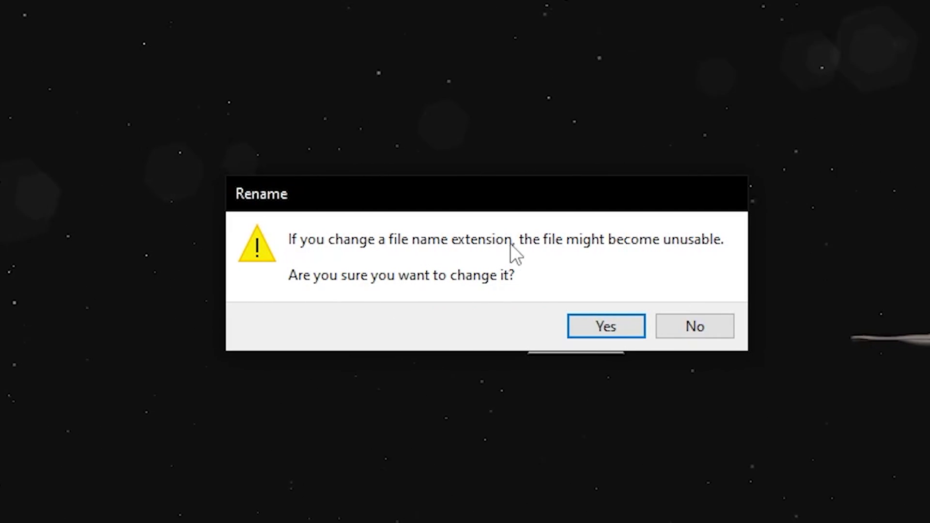
{"action": "left_click", "coordinate": [599, 334]}
{"action": "left_click_drag", "start_coordinate": [672, 247], "coordinate": [557, 366]}
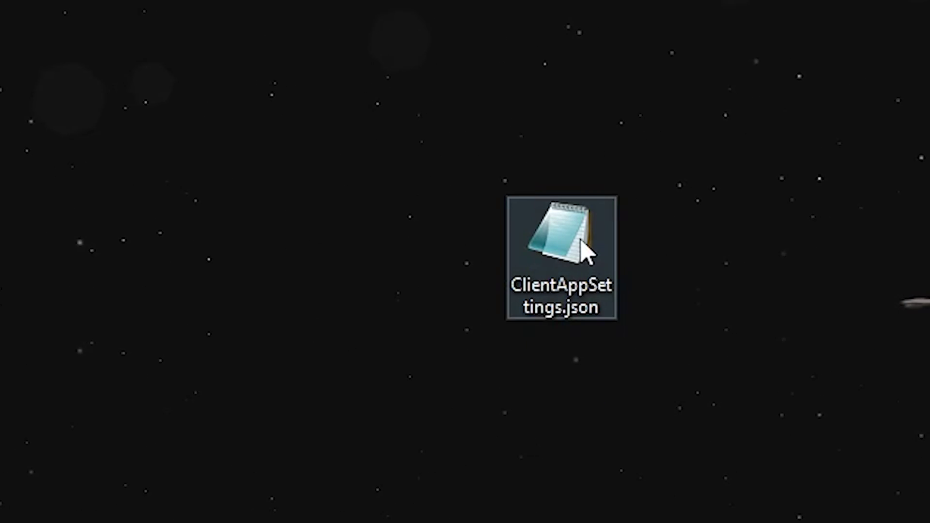
Open ClientAppSettings.json in Notepad and paste in the copied flag list.
{"action": "mouse_move", "coordinate": [591, 292]}
{"action": "double_click", "coordinate": [581, 248]}
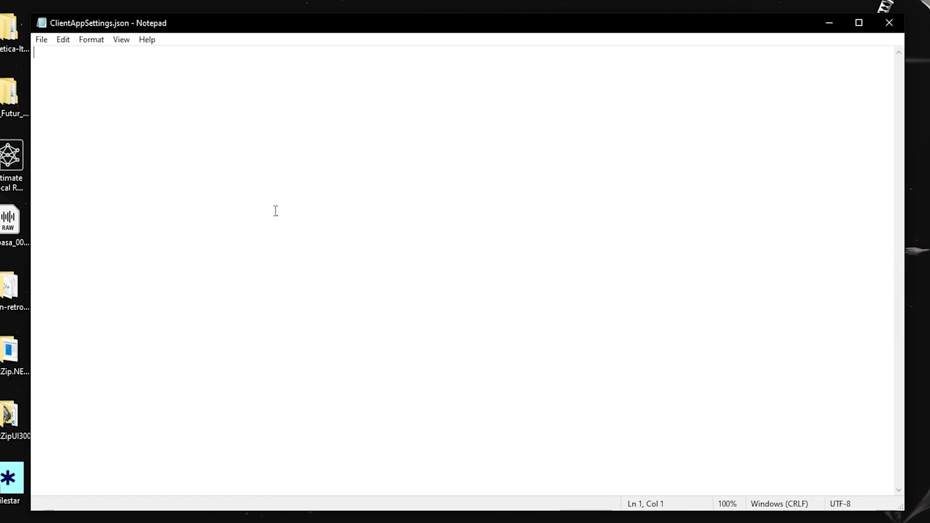
{"action": "type", "text": "{   \"DFIntTaskSchedulerTargetFps\": 540,   \"FFlagHandleAltEnterFullscreenManually\": false,   \"FFlagFastGPULightCulling3\": true,   \"FFlagPreloadAllFonts\": true,   \"DFIntS2PhysicsSenderRate\": 100,   \"FFlagFixGraphicsQuality\": true,   \"FFlagAdServiceEnabled\": false,   \"DFIntClientLightingTechnologyChangedTelemetryHundredthsPercent\": 0,   \"DFStringCrashUploadToBacktraceBaseUrl\": \"null\",   \"DFStringCrashUploadToBacktraceMacPlayerToken\": \"null\",   \"DFStringCrashUploadToBacktraceWindowsPlayerToken\": \"null\",   \"GoogleAnalyticsAccountPropertyID\": \"null\",   \"GoogleAnalyticsAccountPropertyIDPlayer\": \"null\",   \"FStringCoreScriptBacktraceErrorUploadToken\": \"null\",   \"FStringGamesUrlPath\": \"/games/\",   \"DFFlagClientBaseNetworkMetrics\": false,   \"DFStringRobloxAnalyticsURL\": \"null\",   \"DFStringTelegrafHTTPTransportUrl\": \"null\",   \"DFStringAltTelegrafHTTPTransportUrl\": \"null\",   \"DFStringTelegrafAddress\": \"127.0.0.1\",   \"DFStringAltTelegrafAddress\": \"127.0.0.1\",   \"DFStringTelemetryV2Url\": \"null\",   \"DFFlagEnableLightstepReporting2\": false,   \"DFIntLightstepHTTPTransportHundredthsPercent2\": 0,   \"DFStringLightstepHTTPTransportUrlHost\": \"null\",   \"DFStringLightstepHTTPTransportUrlPath\": \"null\",   \"DFStringLightstepToken\": \"null\",   \"FFlagDebugDisableTelemetryEphemeralCounter\": true,   \"FFlagDebugDisableTelemetryEphemeralStat\": true,   \"FFlagDebugDisableTelemetryEventIngest\": true,   \"FFlagDebugDisableTelemetryPoint\": true,   \"FFlagDebugDisableTelemetryV2Counter\": true,   \"FFlagDebugDisableTelemetryV2Event\": true,   \"FFlagDebugDisableTelemetryV2Stat\": true,   \"DFStringHttpPointsReporterUrl\": \"null\",   \"DFStringAltHttpPointsReporterUrl\": \"null\",   \"DFStringAnalyticsEventStreamUrlEndpoint\": \"null\" }"}
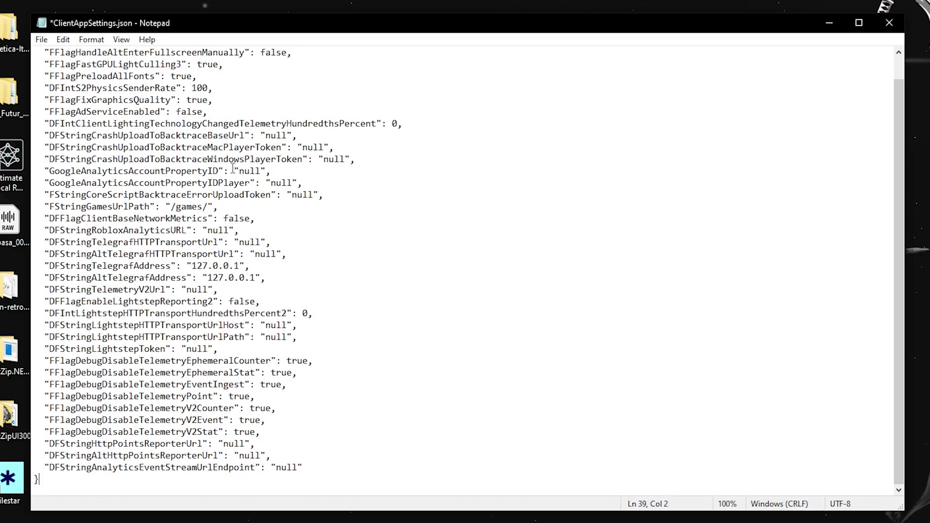
{"action": "scroll", "coordinate": [271, 196], "scroll_direction": "up", "scroll_amount": 1}
{"action": "scroll", "coordinate": [270, 195], "scroll_direction": "down", "scroll_amount": 1}
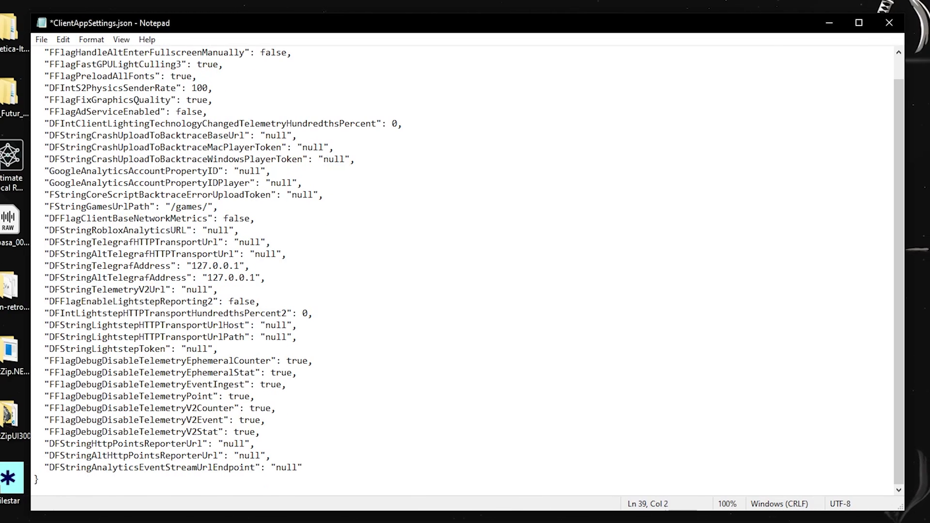
{"action": "scroll", "coordinate": [284, 73], "scroll_direction": "up", "scroll_amount": 1}
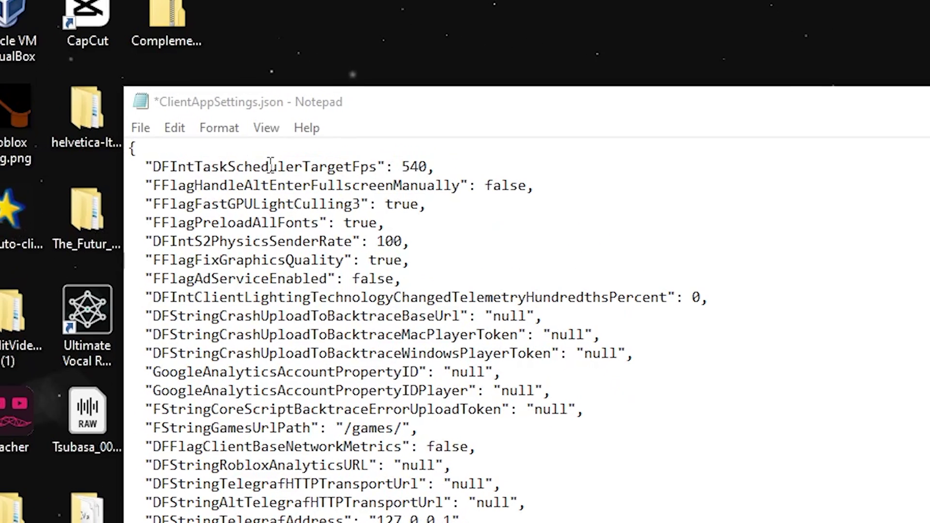
Change DFIntTaskSchedulerTargetFps from 540 to 240 and save the file on closing.
{"action": "left_click", "coordinate": [437, 139]}
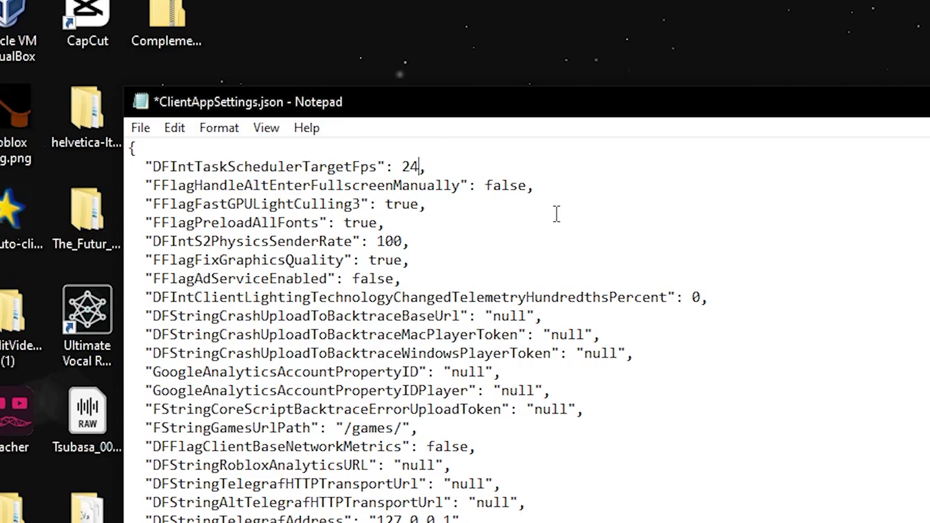
{"action": "type", "text": "0"}
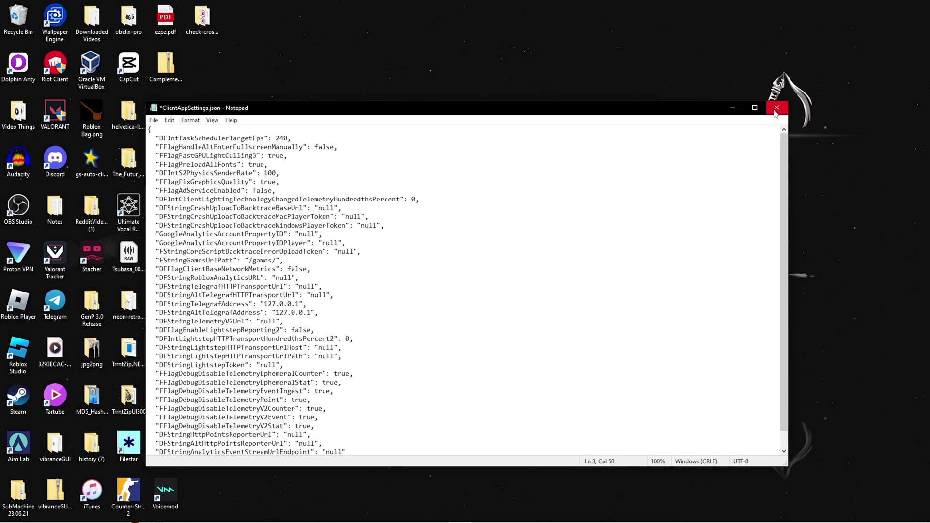
{"action": "left_click", "coordinate": [777, 111]}
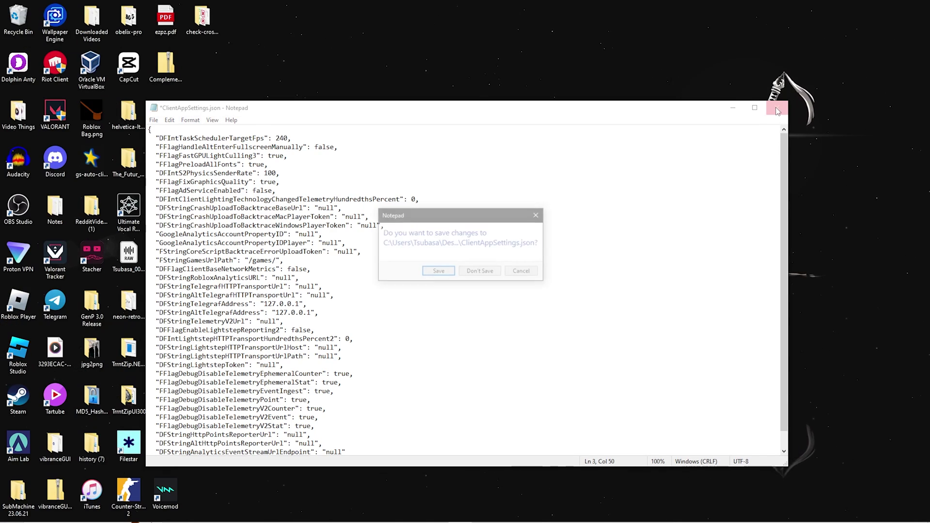
{"action": "left_click", "coordinate": [439, 271]}
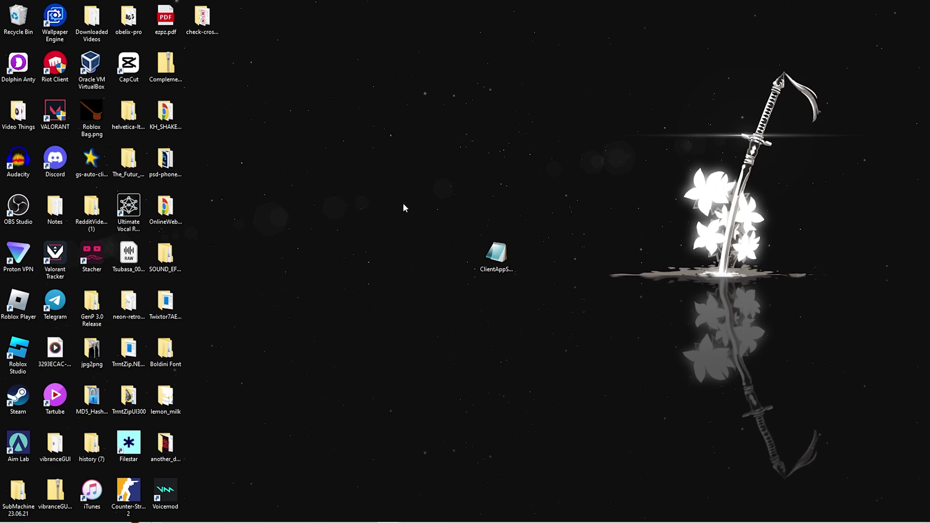
Search for Roblox Player and open its install folder, Versions\version-48a28da848b7420d.
{"action": "left_click", "coordinate": [103, 512]}
{"action": "type", "text": "riob"}
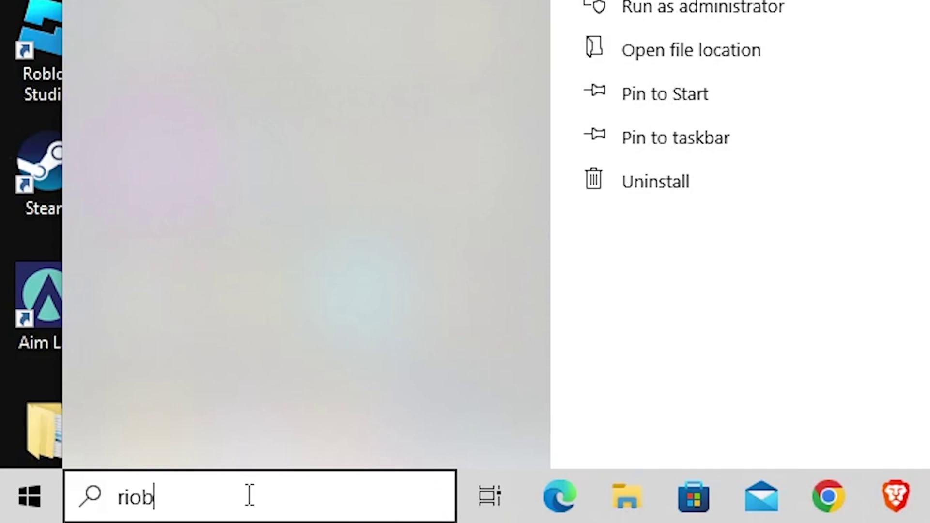
{"action": "type", "text": "lox player"}
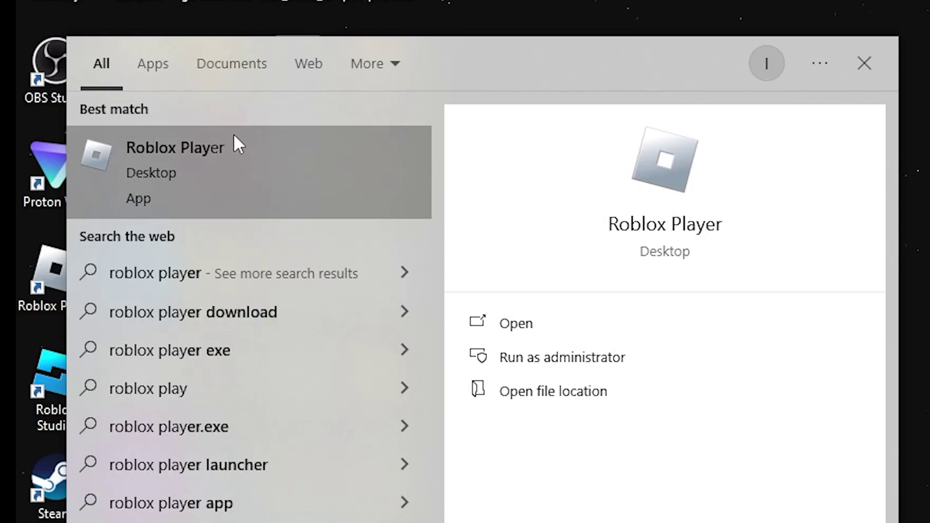
{"action": "right_click", "coordinate": [298, 161]}
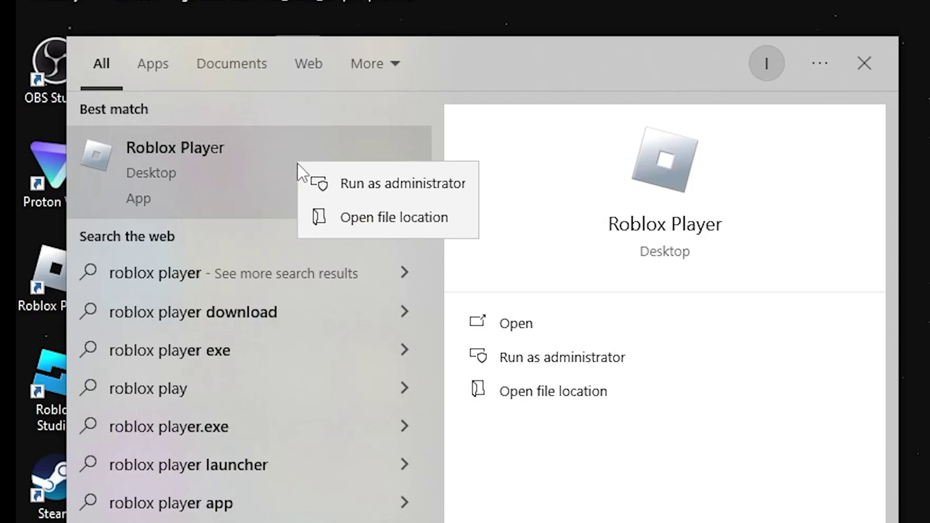
{"action": "left_click", "coordinate": [362, 218]}
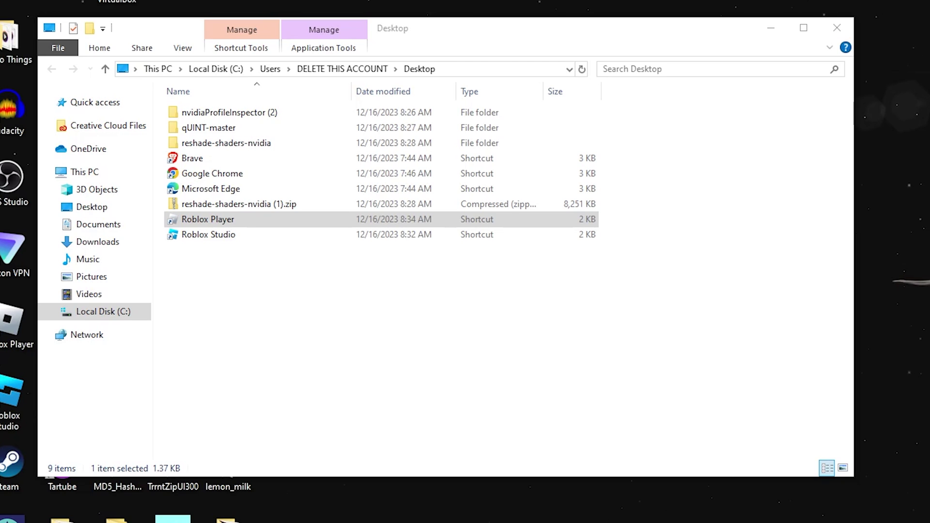
{"action": "left_click", "coordinate": [237, 222]}
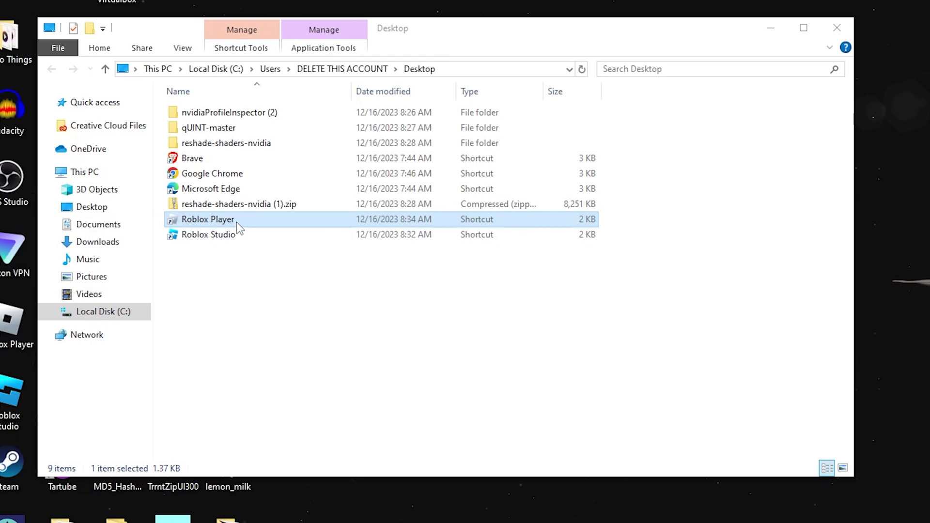
{"action": "right_click", "coordinate": [236, 222]}
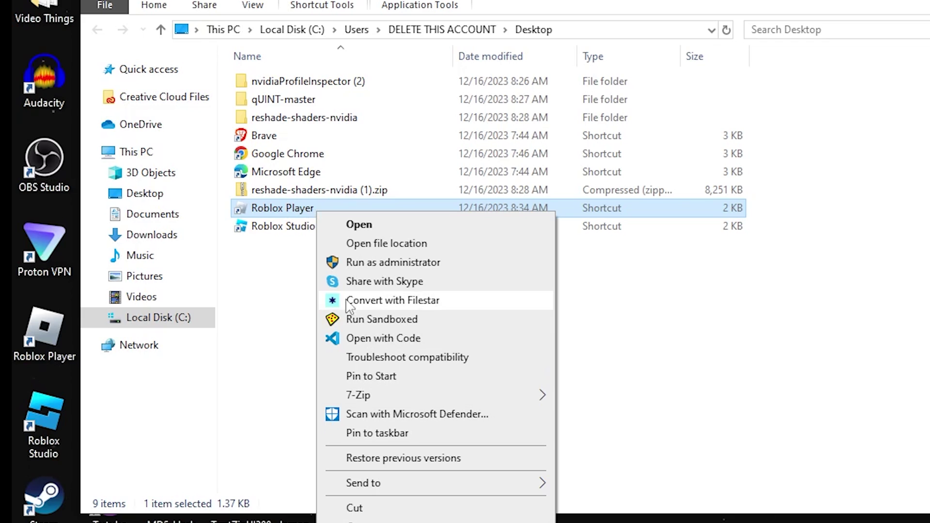
{"action": "left_click", "coordinate": [387, 243]}
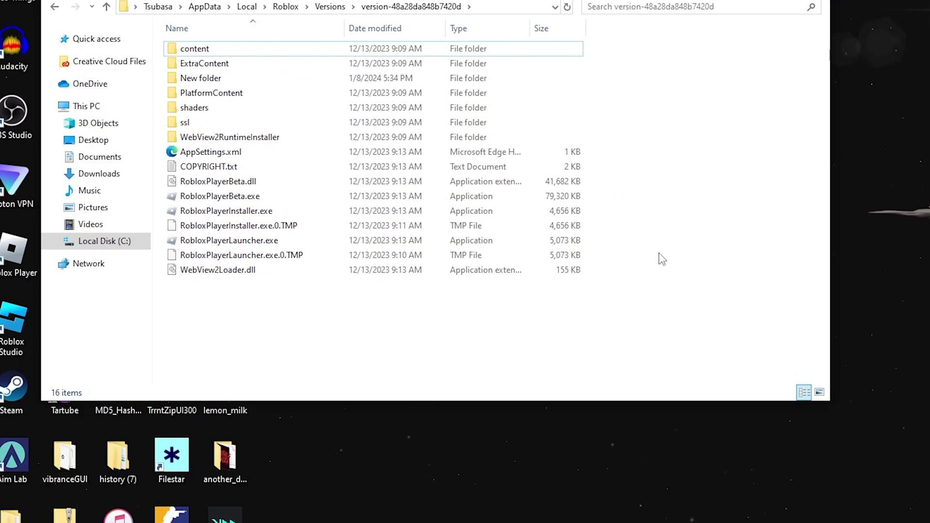
Create a new folder named ClientSettings in the Roblox version folder.
{"action": "right_click", "coordinate": [719, 328]}
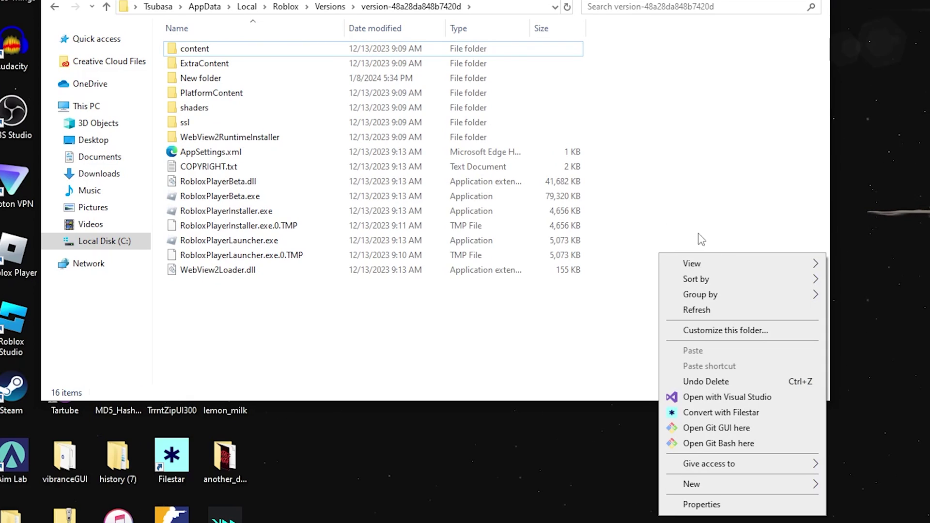
{"action": "mouse_move", "coordinate": [698, 487]}
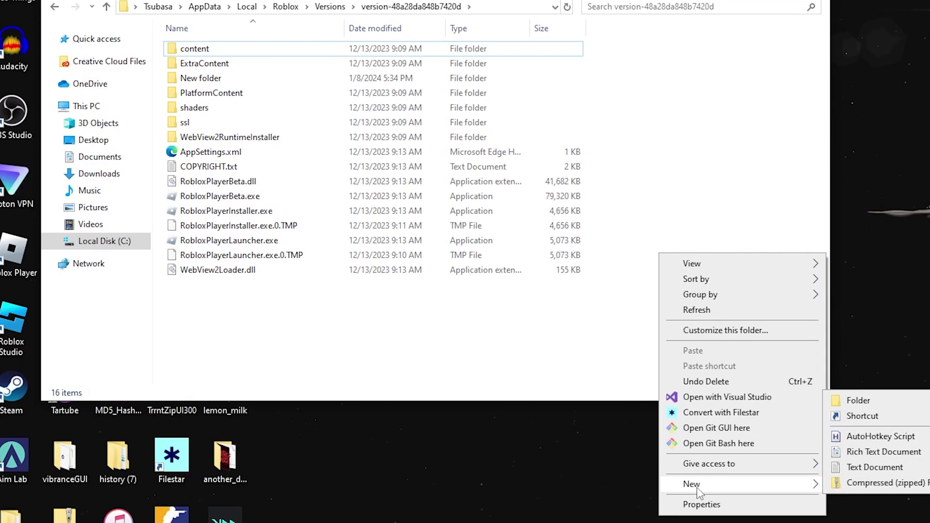
{"action": "left_click", "coordinate": [867, 402]}
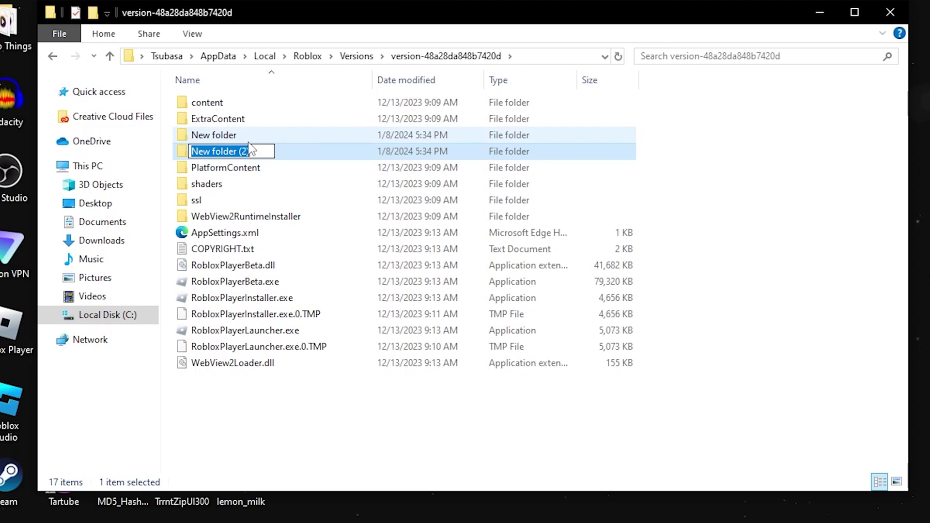
{"action": "key", "text": "BackSpace"}
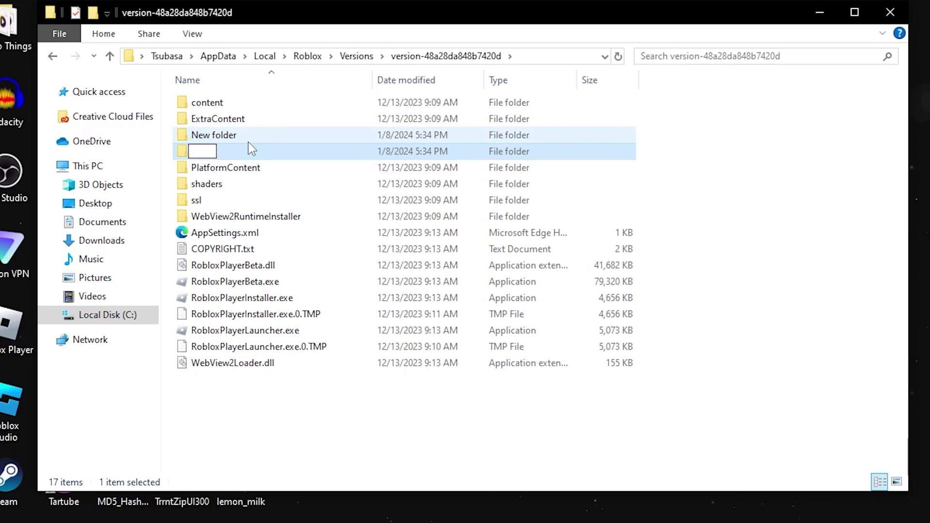
{"action": "type", "text": "ClientSettings"}
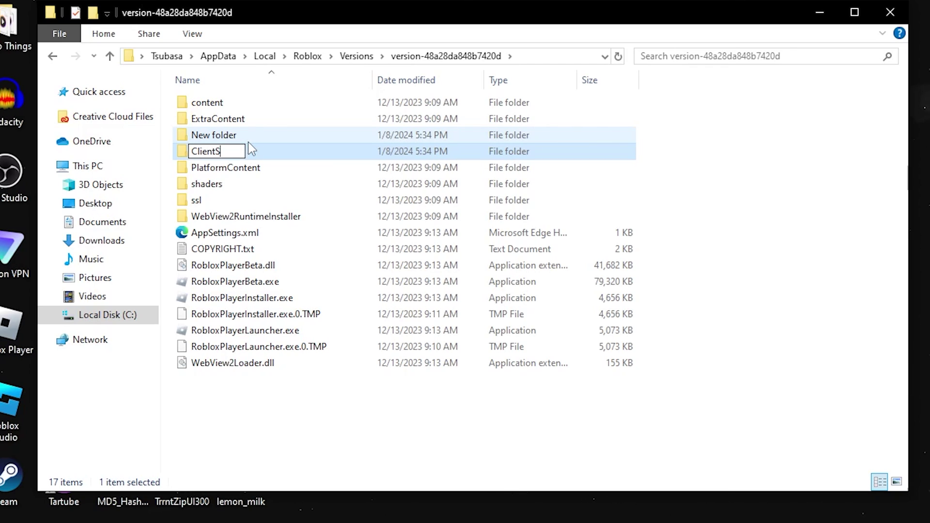
{"action": "left_click", "coordinate": [737, 111]}
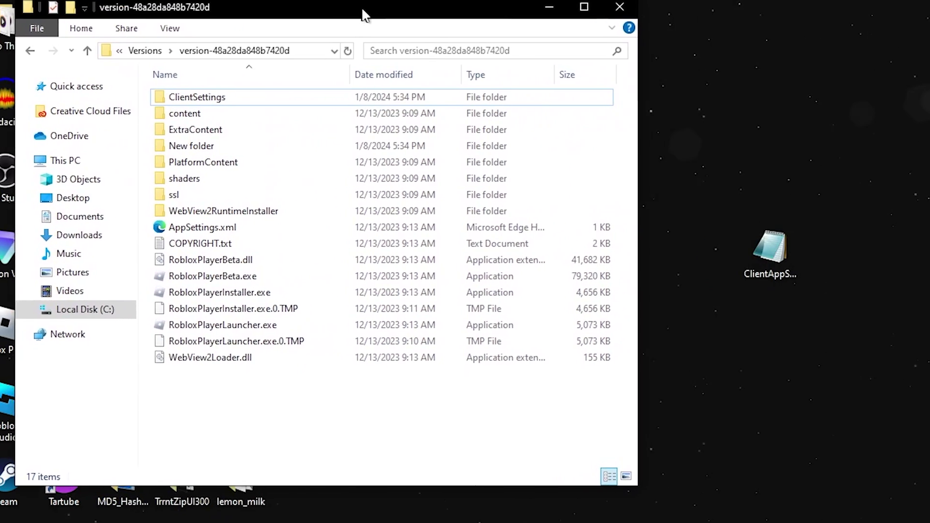
Move ClientAppSettings.json from the desktop into ClientSettings and open that folder.
{"action": "left_click", "coordinate": [771, 256]}
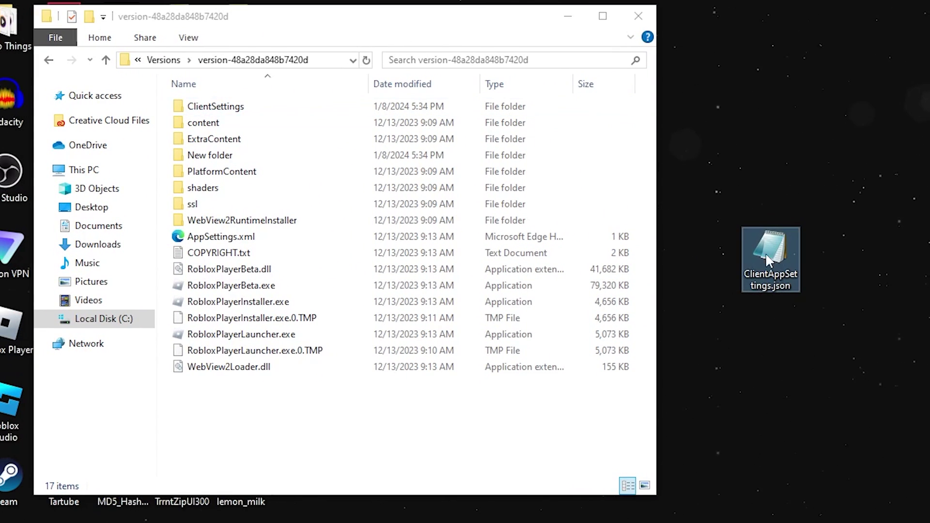
{"action": "left_click_drag", "start_coordinate": [765, 257], "coordinate": [226, 109]}
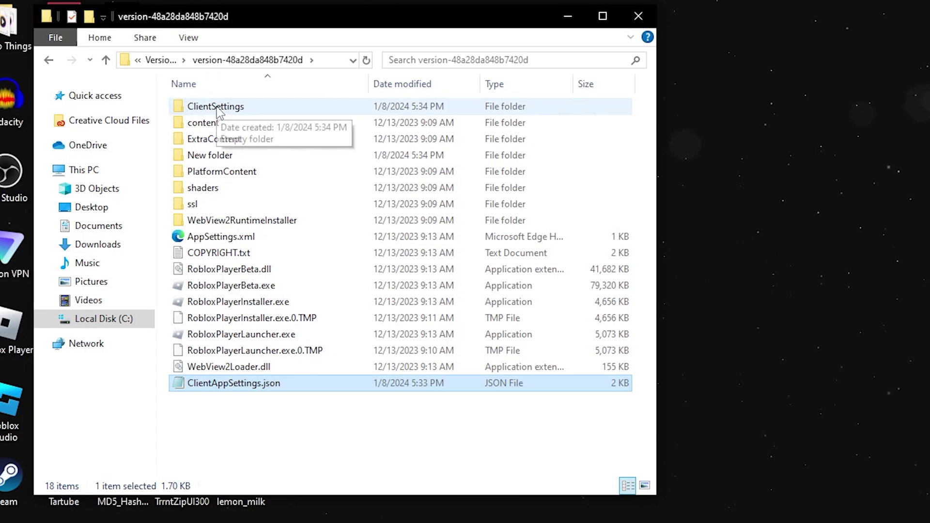
{"action": "left_click_drag", "start_coordinate": [218, 383], "coordinate": [226, 105]}
{"action": "double_click", "coordinate": [193, 108]}
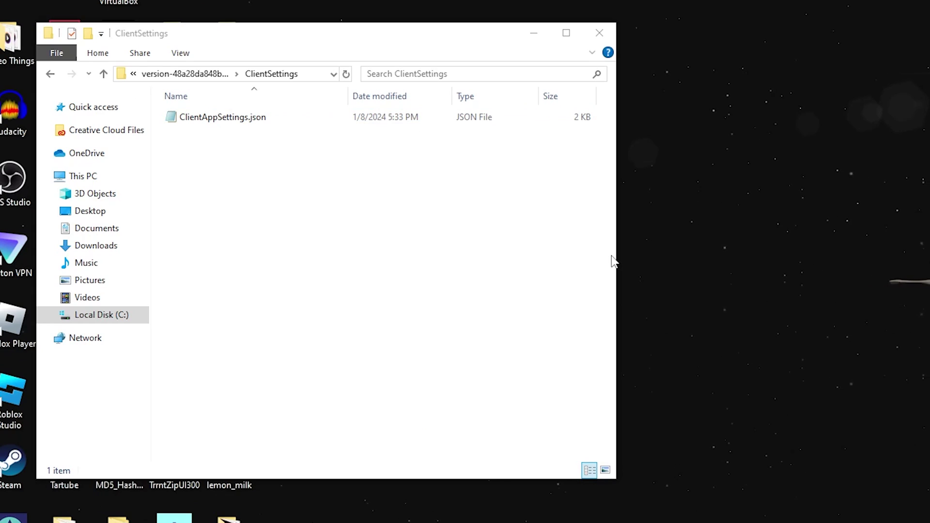
Widen the Explorer window and reopen ClientSettings from the version-48a28da848b7420d folder.
{"action": "left_click_drag", "start_coordinate": [618, 255], "coordinate": [854, 251]}
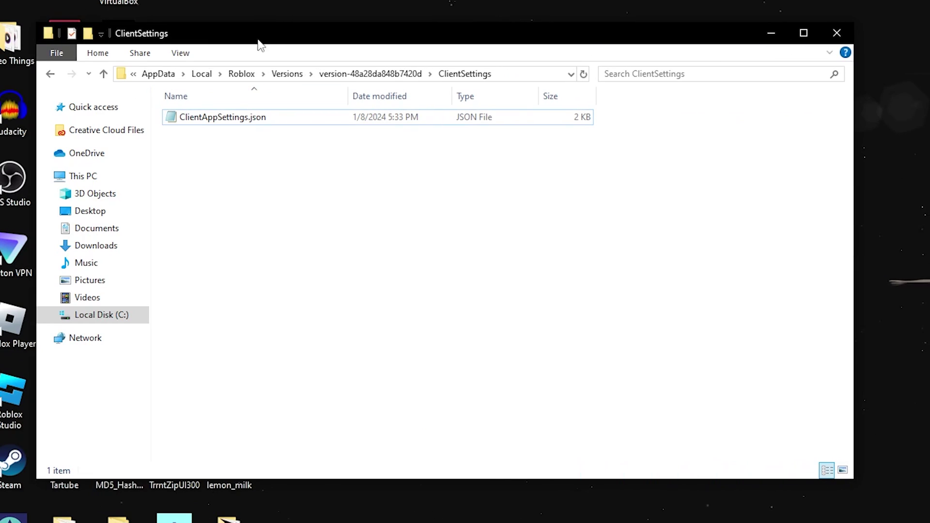
{"action": "left_click", "coordinate": [365, 74]}
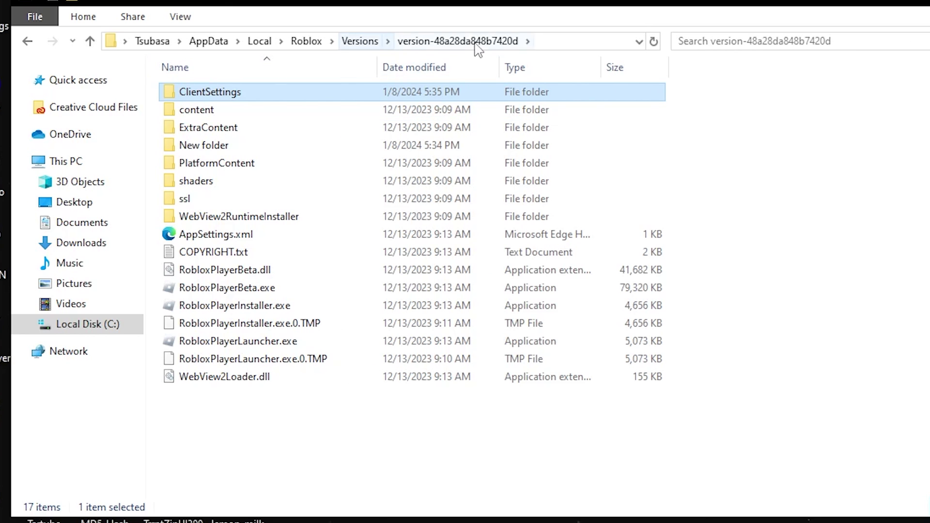
{"action": "double_click", "coordinate": [223, 95]}
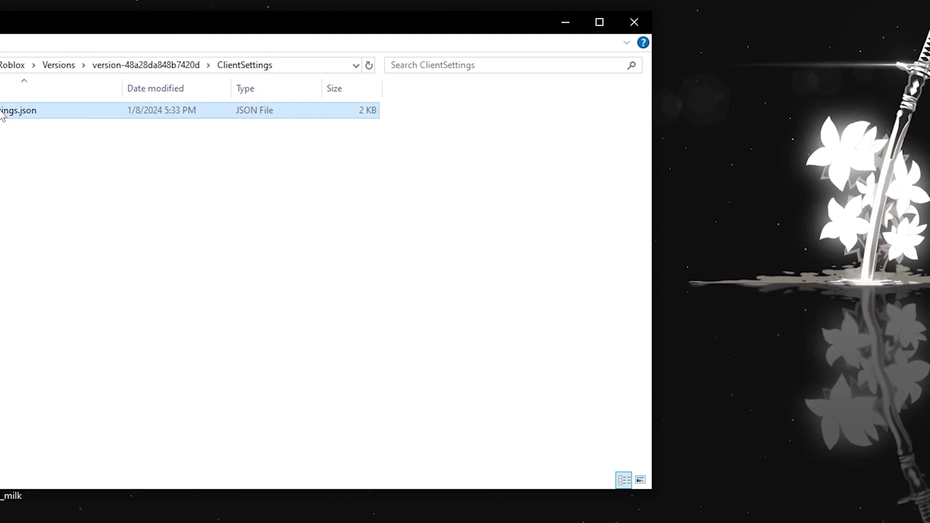
Move ClientAppSettings.json onto the desktop and copy it.
{"action": "left_click_drag", "start_coordinate": [167, 167], "coordinate": [768, 55]}
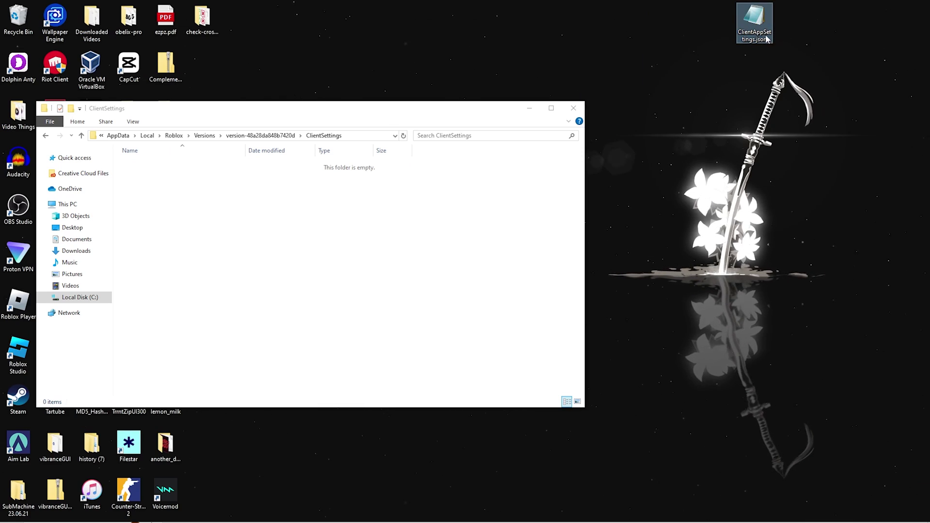
{"action": "left_click_drag", "start_coordinate": [758, 20], "coordinate": [832, 20]}
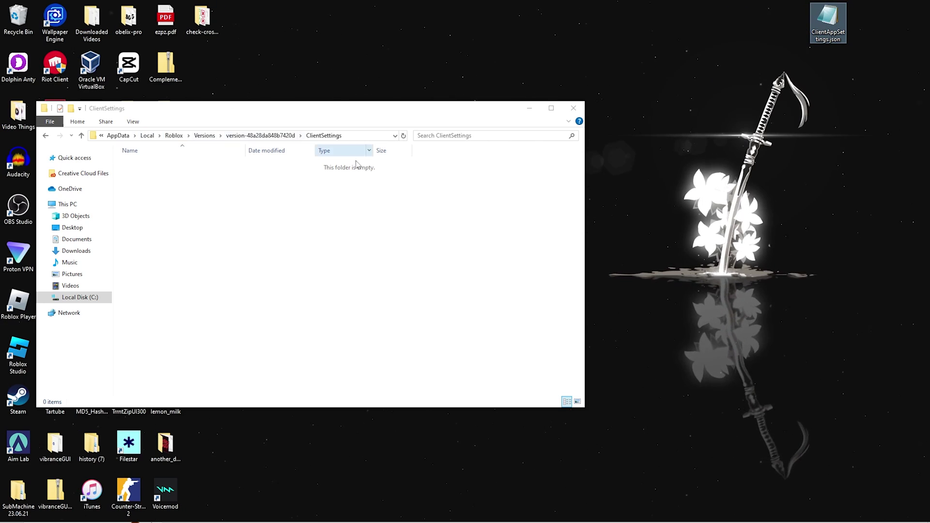
{"action": "right_click", "coordinate": [834, 20]}
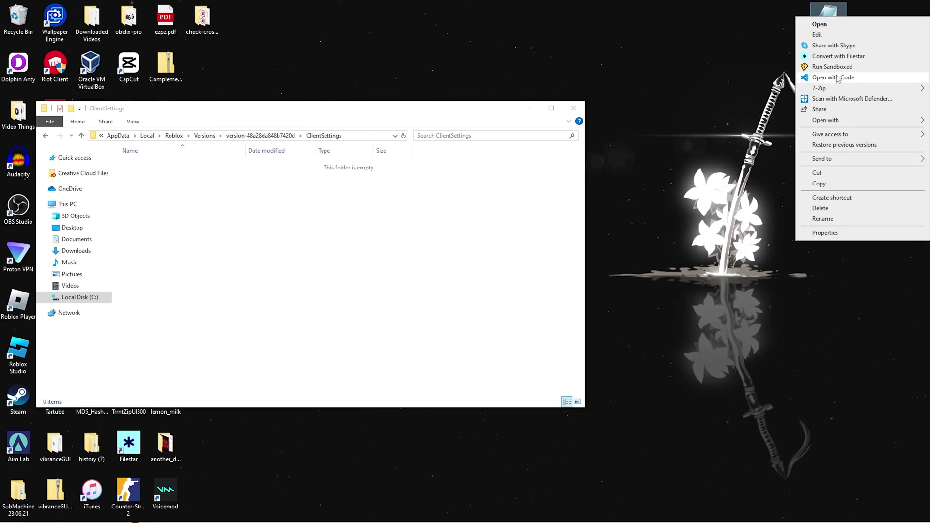
{"action": "left_click", "coordinate": [824, 183]}
Paste the copy back into ClientSettings and close the folder window.
{"action": "left_click", "coordinate": [231, 183]}
{"action": "key", "text": "ctrl+v"}
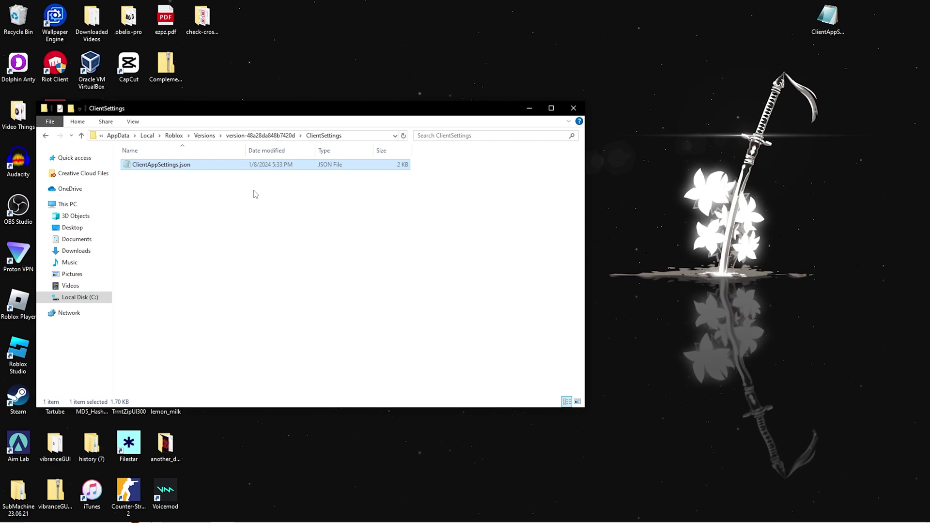
{"action": "left_click", "coordinate": [828, 20]}
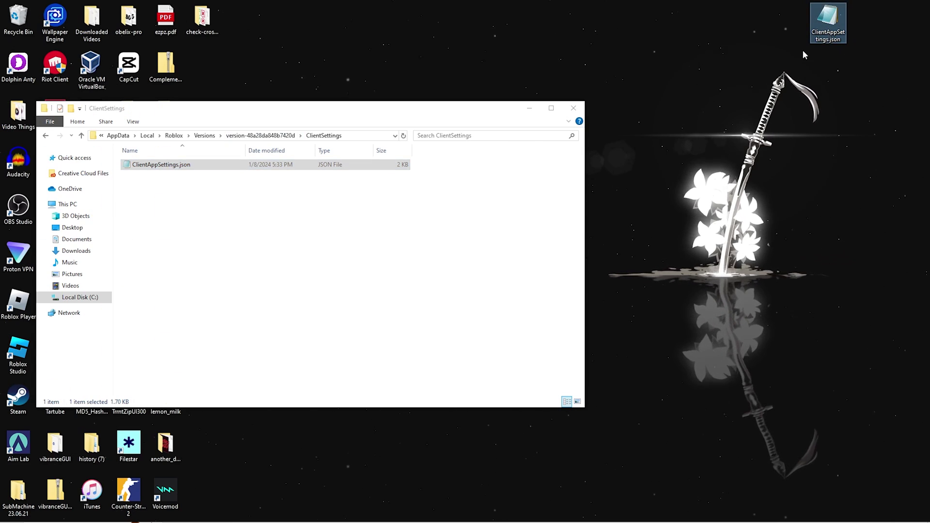
{"action": "left_click", "coordinate": [574, 108]}
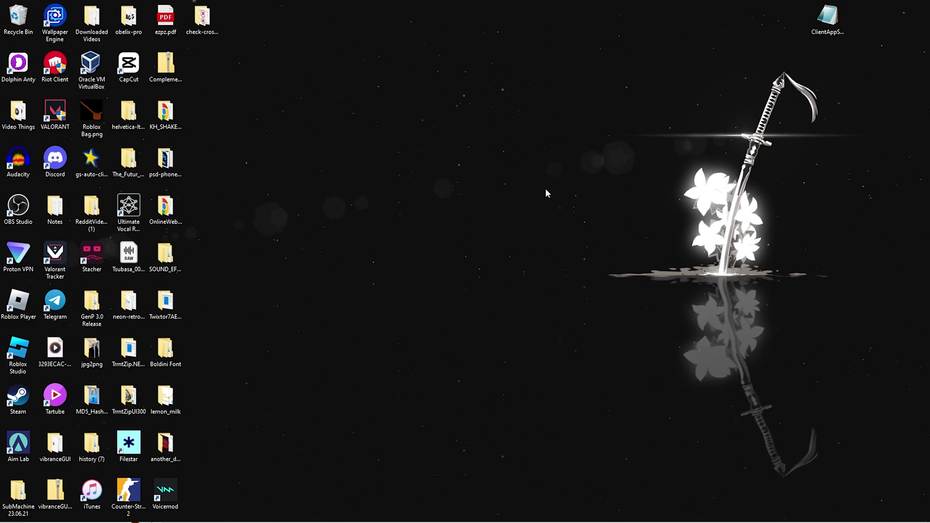